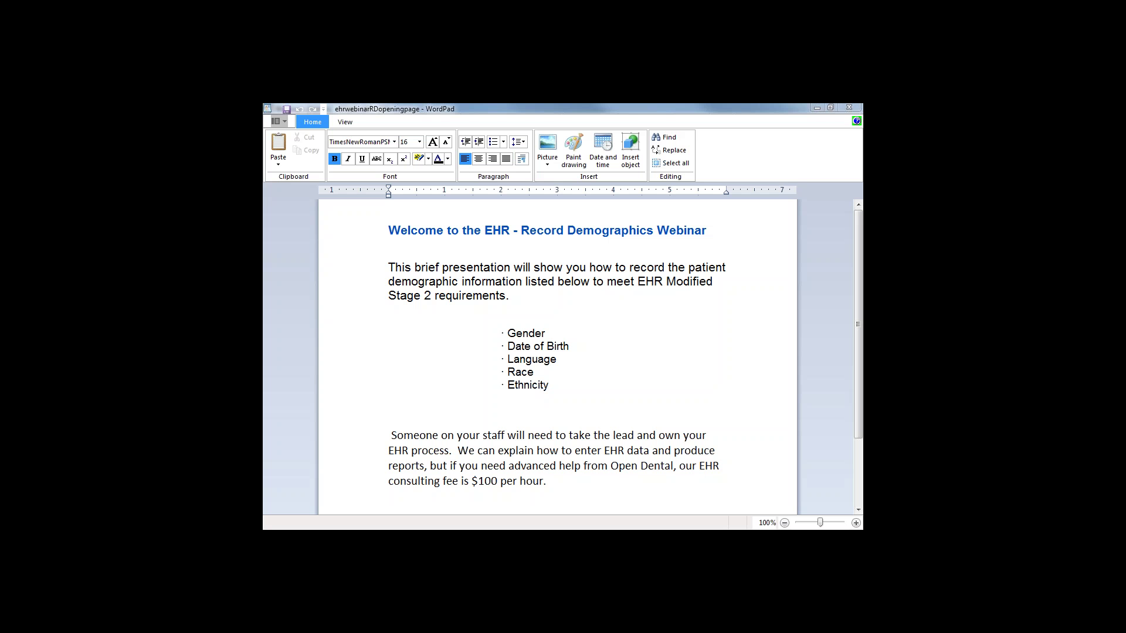
- Minimize the WordPad webinar introduction so Open Dental's appointment schedule shows
left_click(818, 109)
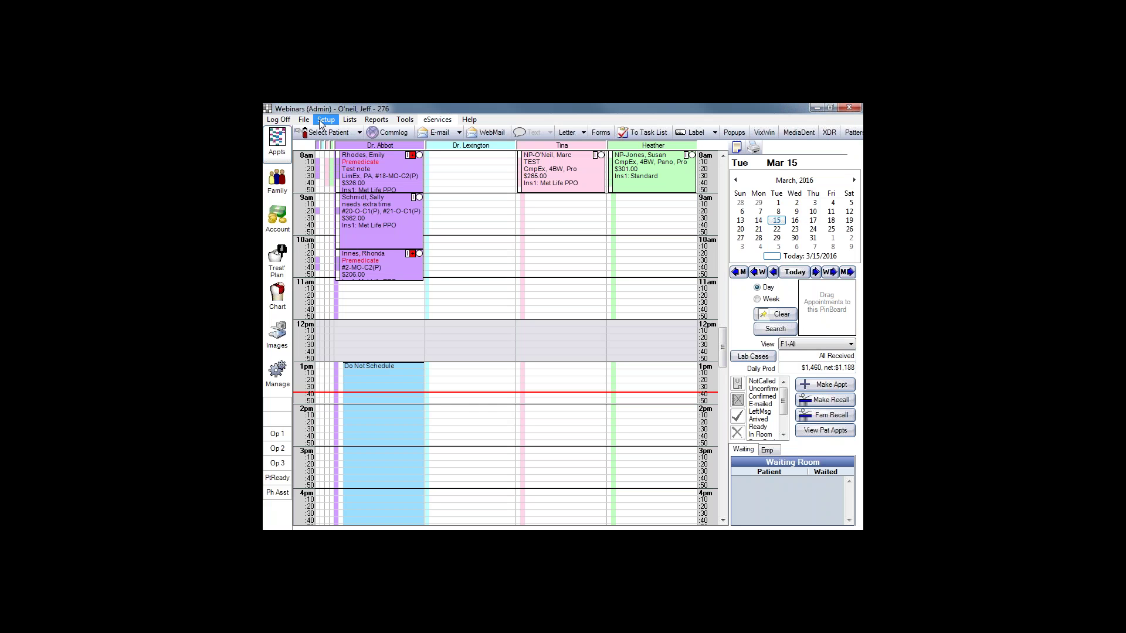
left_click(321, 121)
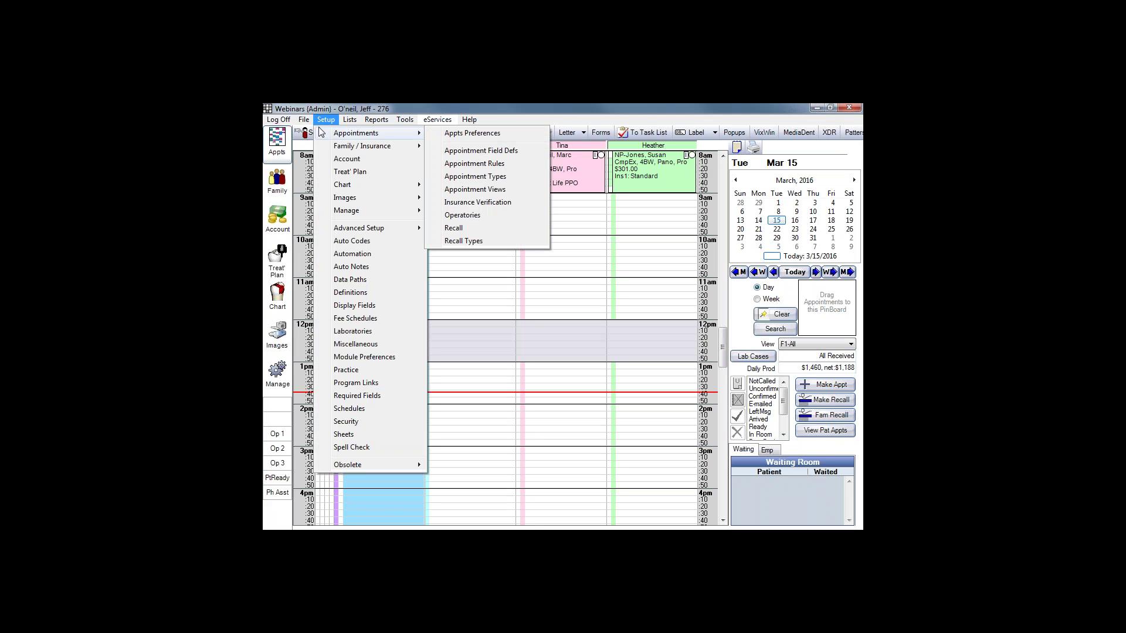
mouse_move(358, 228)
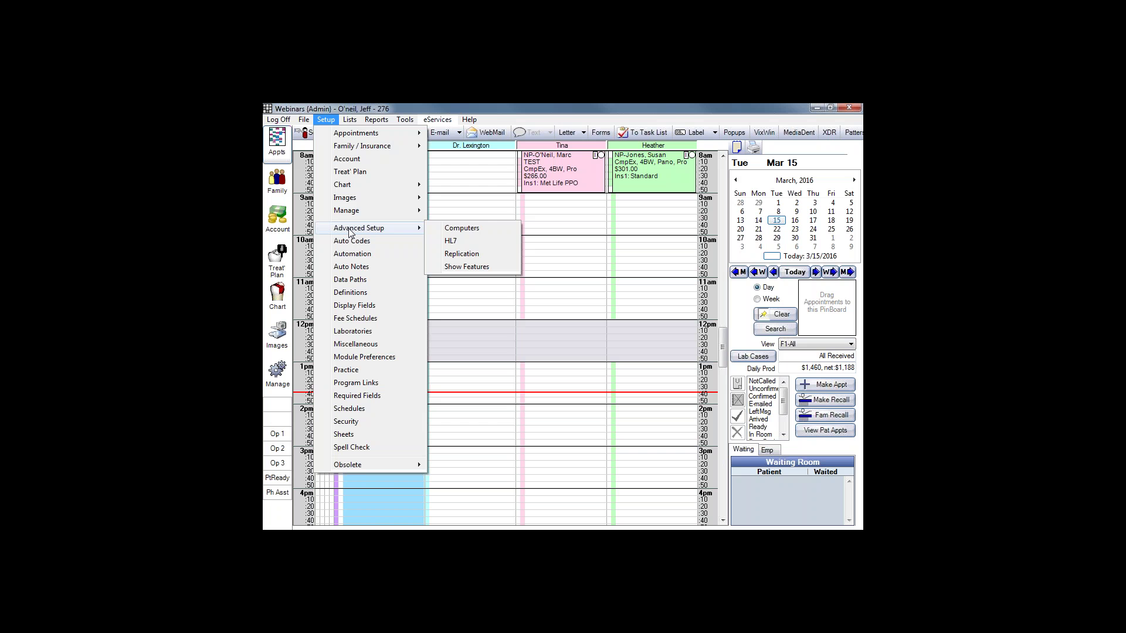
left_click(480, 271)
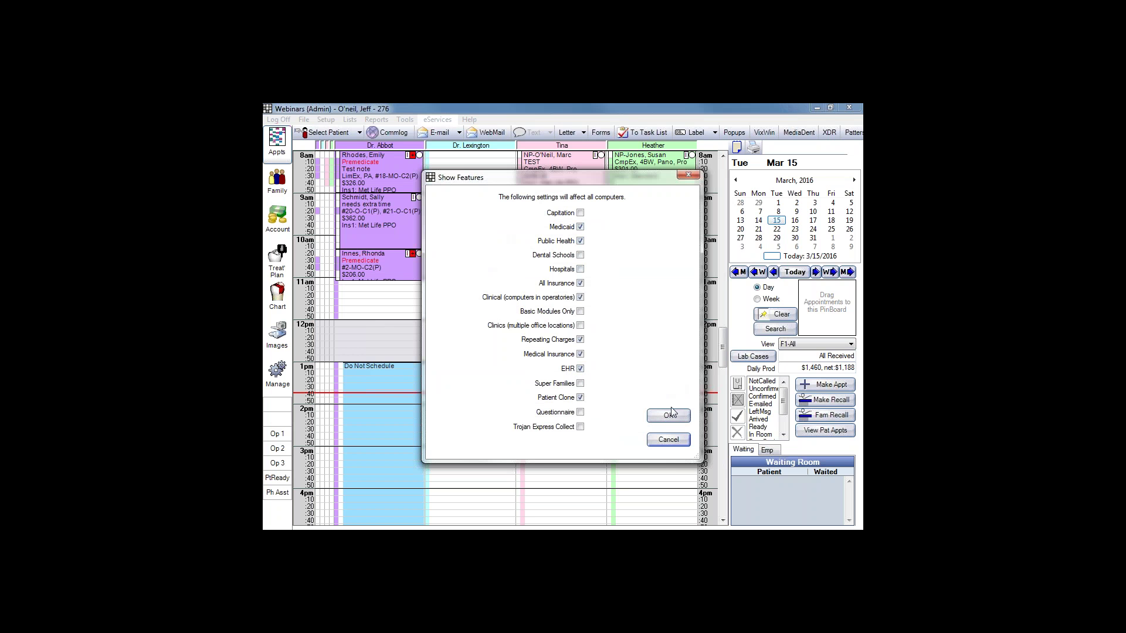
left_click(671, 416)
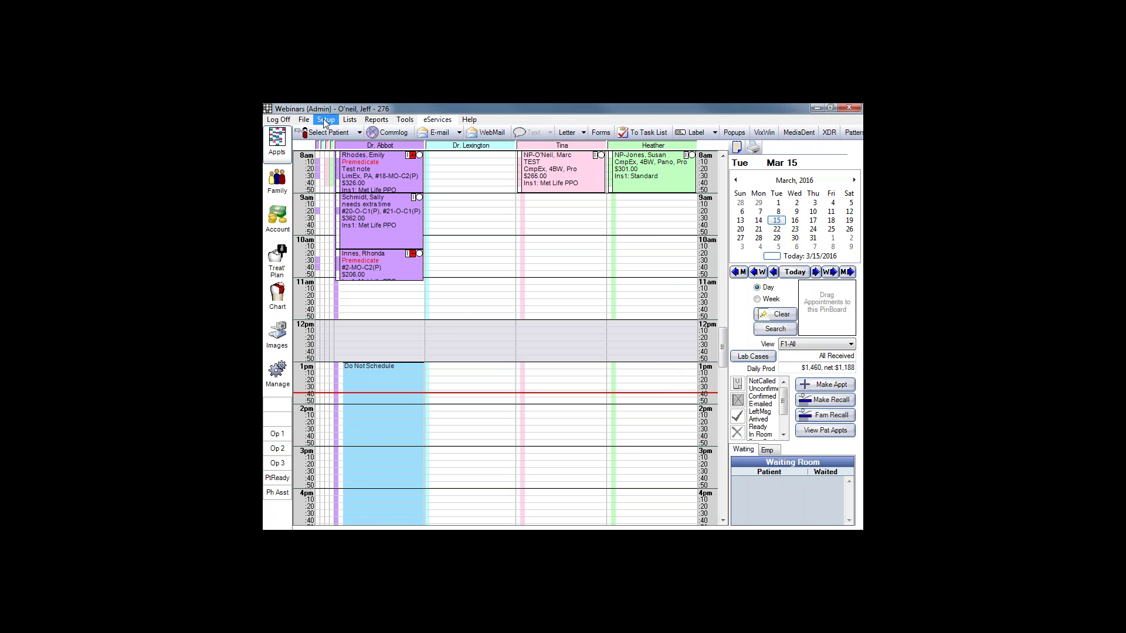
- Bring up the Language Definitions list from Setup's Miscellaneous settings
left_click(329, 121)
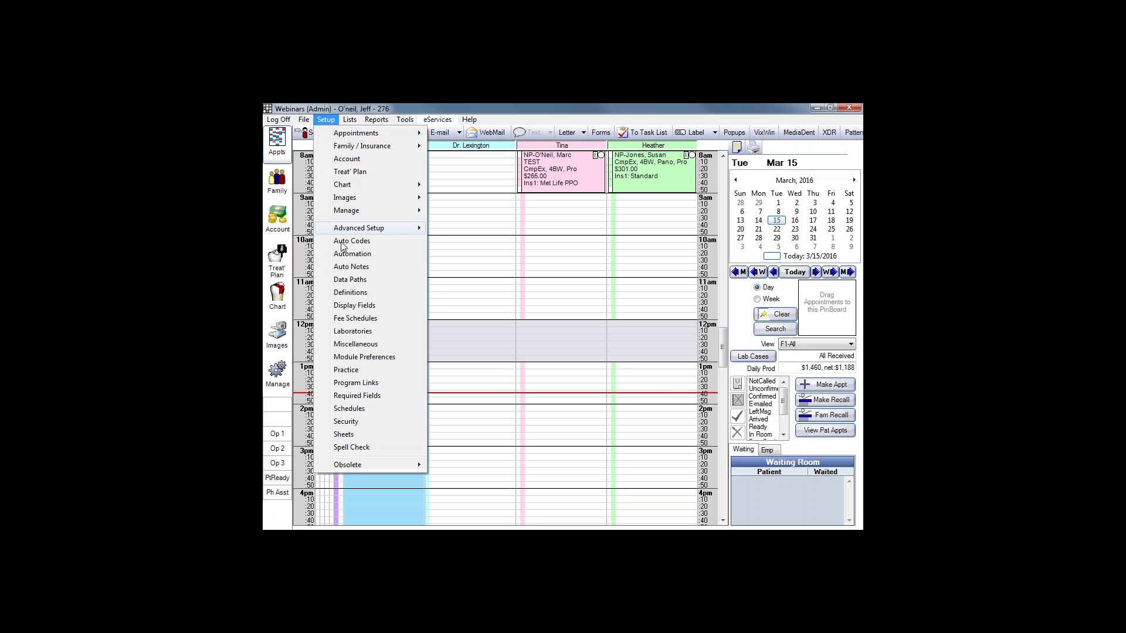
left_click(355, 345)
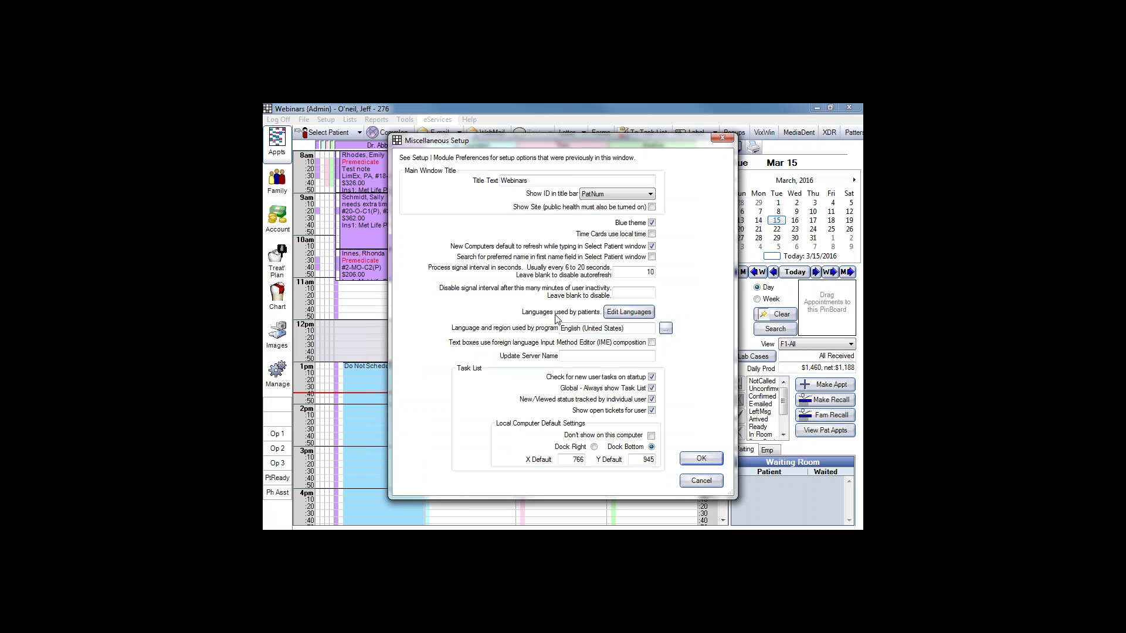
left_click(629, 316)
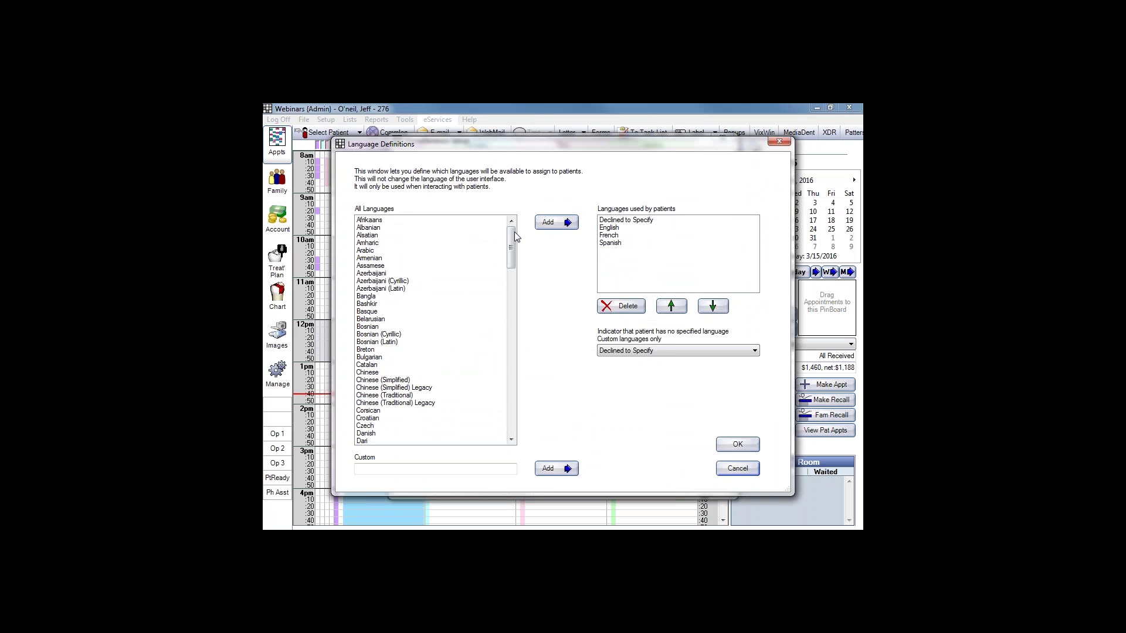
- Add Bosnian (Latin) and Albanian to the patient languages
mouse_move(512, 233)
left_mouse_down()
mouse_move(512, 400)
mouse_move(515, 229)
left_mouse_up()
left_click(380, 328)
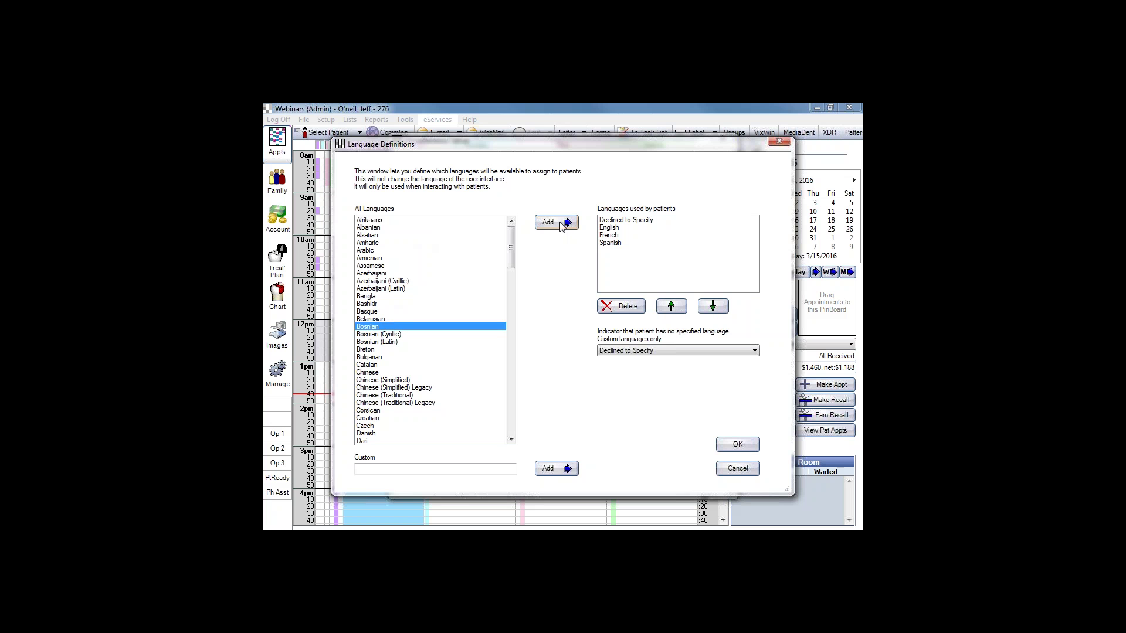
left_click(557, 225)
left_click(376, 230)
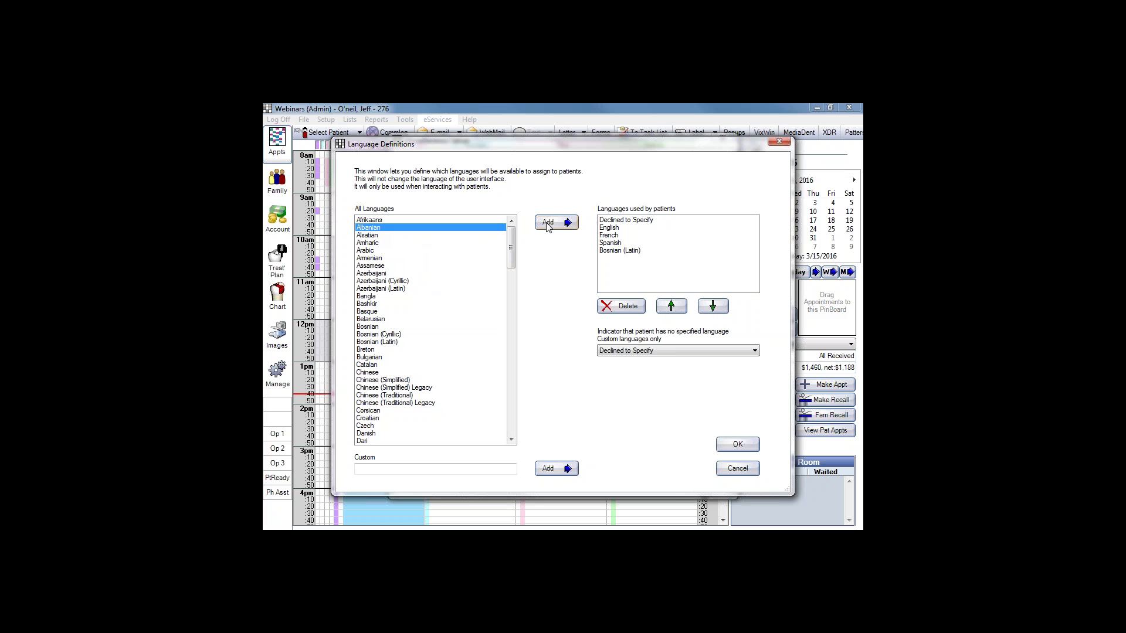
left_click(547, 225)
- Add a custom language named Test and save the language list
mouse_move(512, 237)
left_mouse_down()
mouse_move(512, 305)
mouse_move(512, 263)
left_mouse_up()
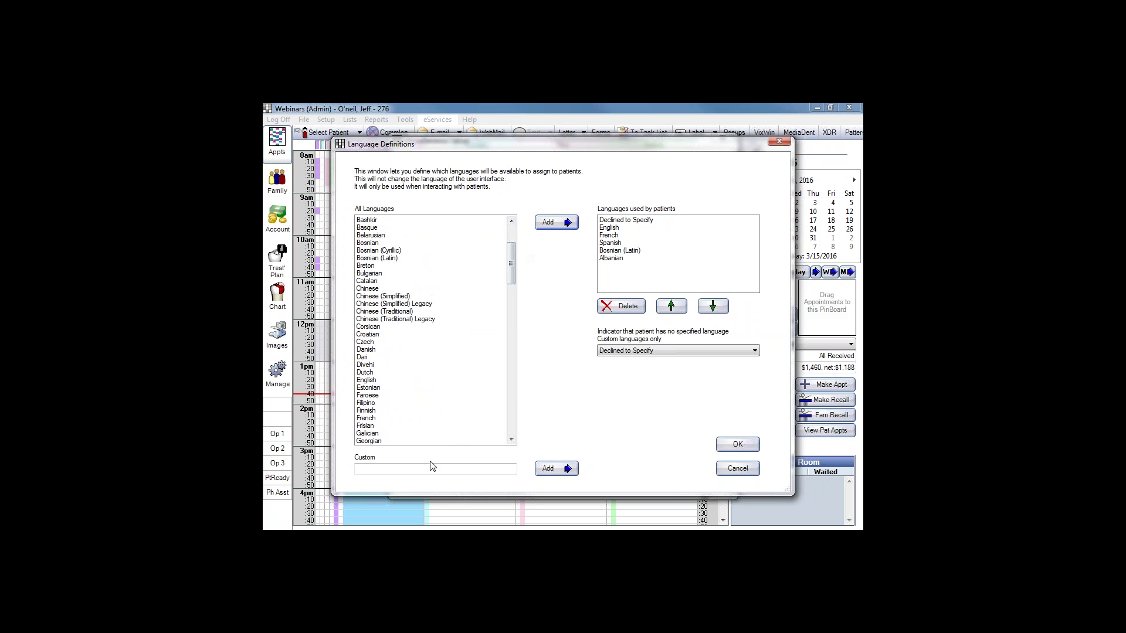
left_click(378, 468)
left_click(561, 473)
left_click(608, 268)
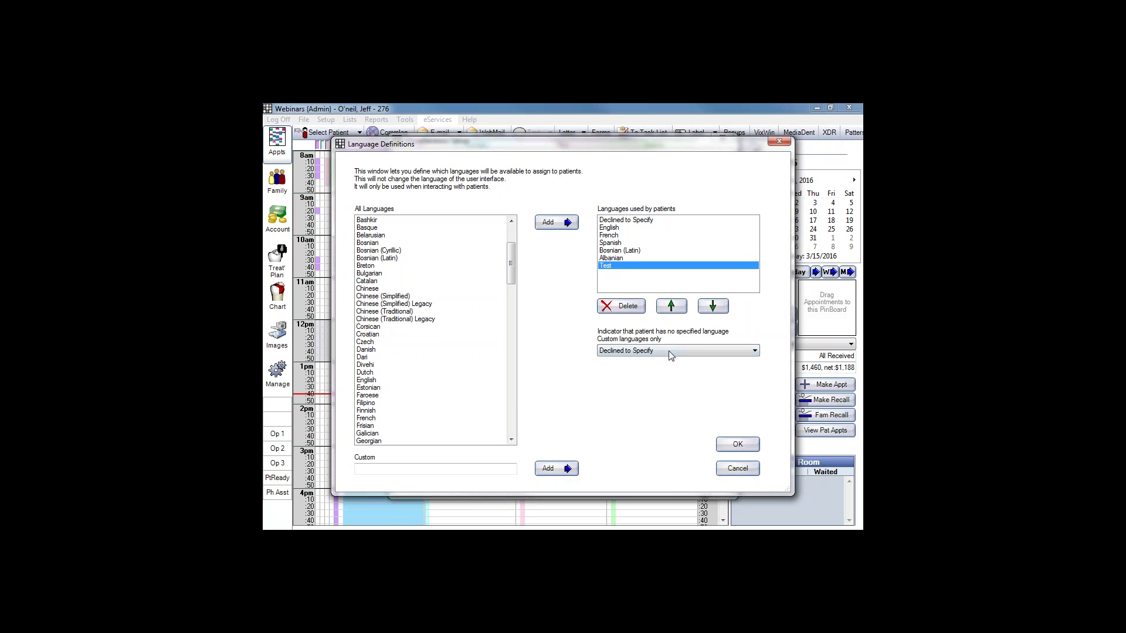
left_click(743, 451)
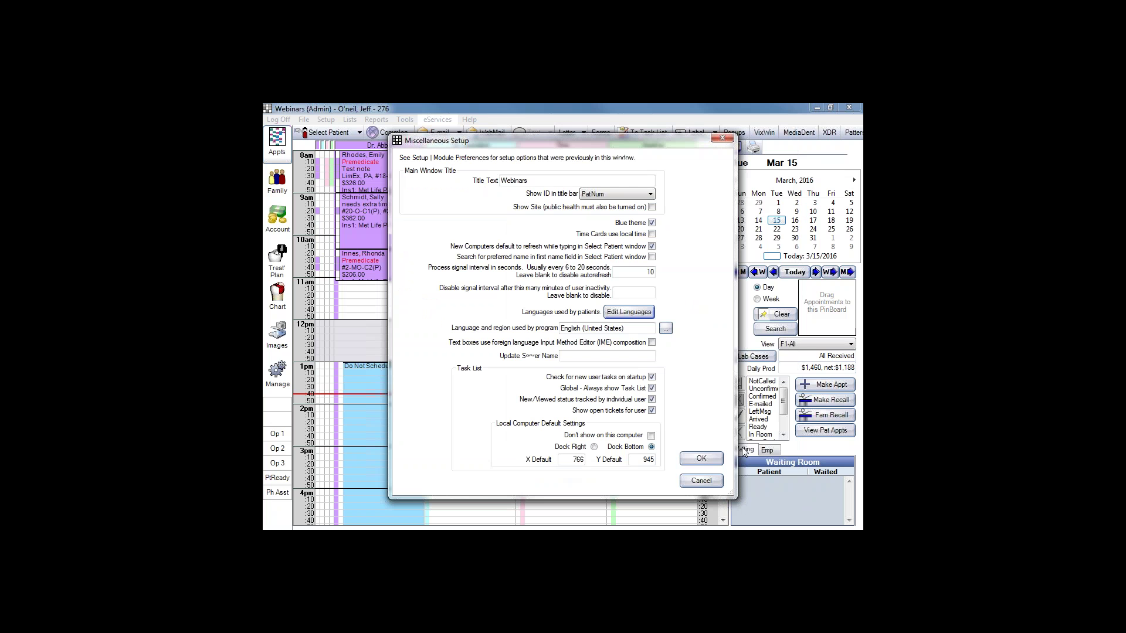
left_click(701, 459)
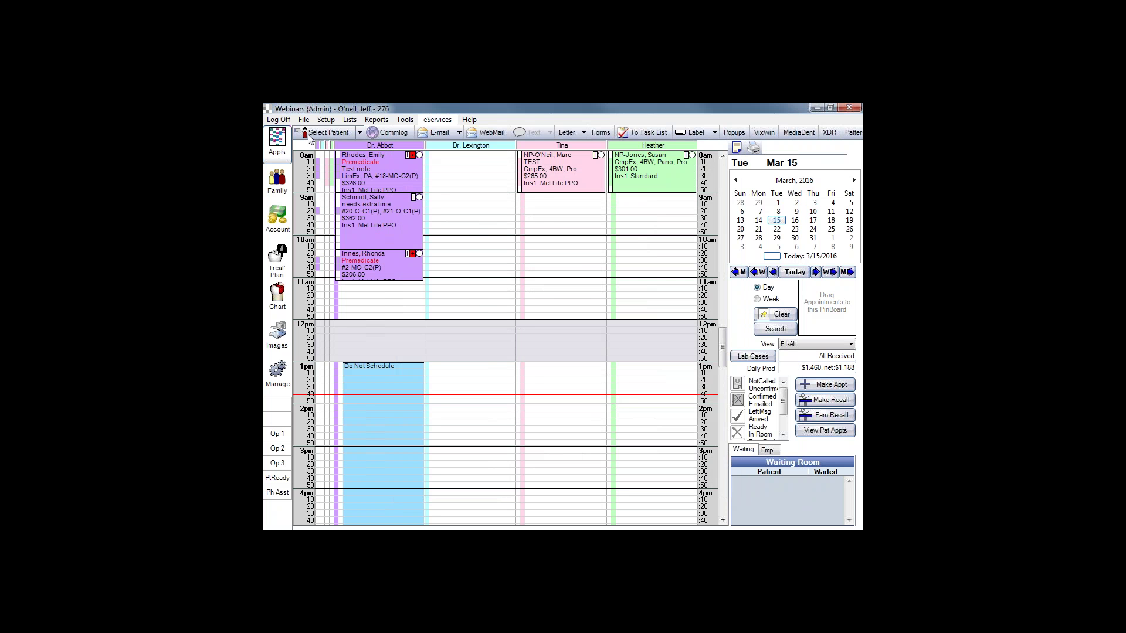
left_click(323, 136)
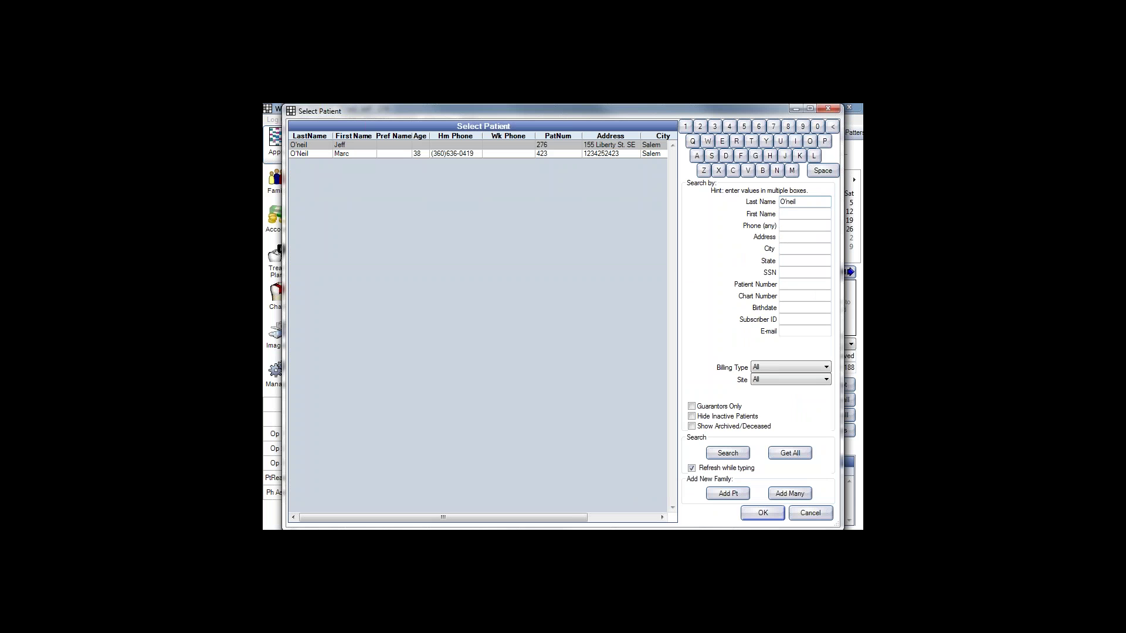
double_click(326, 146)
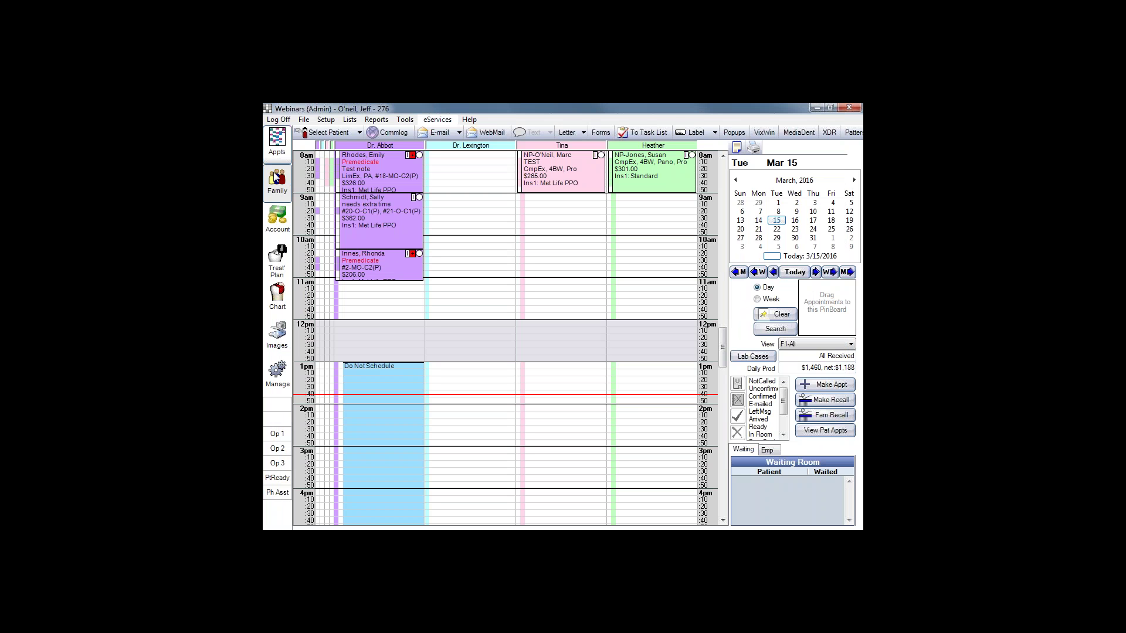
left_click(283, 186)
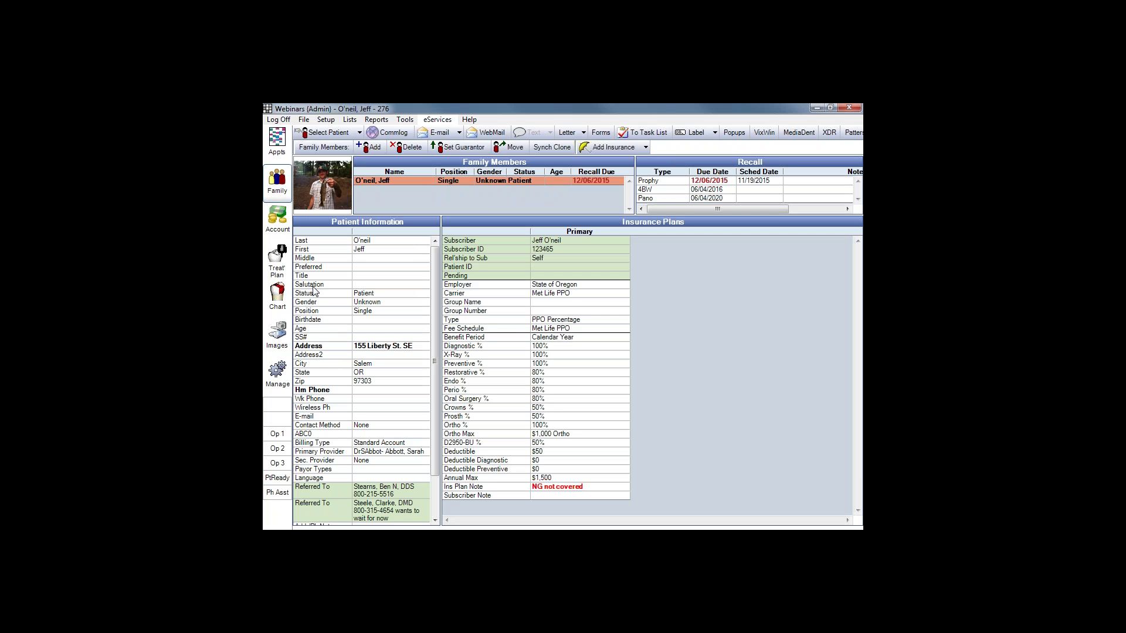
double_click(393, 270)
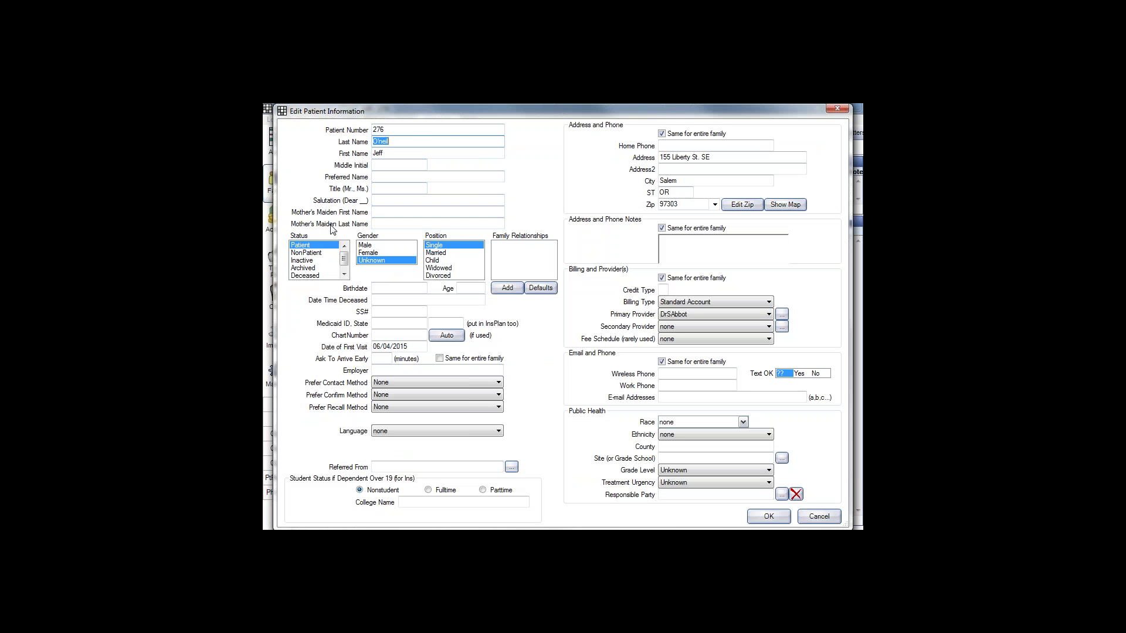
left_click(369, 247)
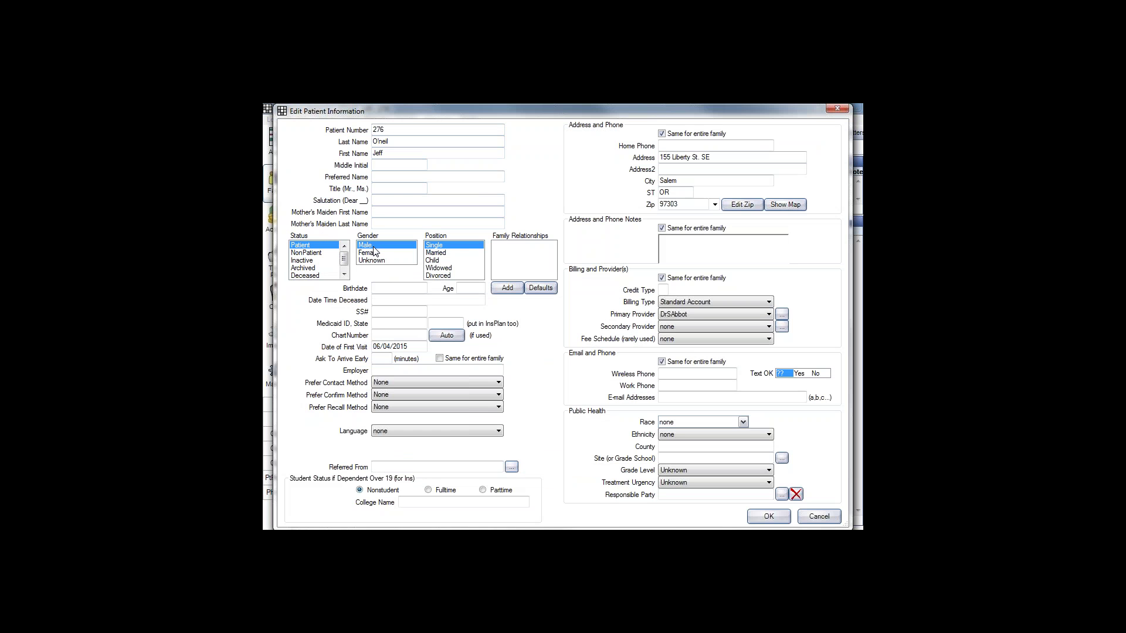
left_click(396, 289)
type("22")
type("1976")
key("Tab")
key("shift+Tab")
- Set preferred language to English, review race and ethnicity, and save the patient information
left_click(501, 433)
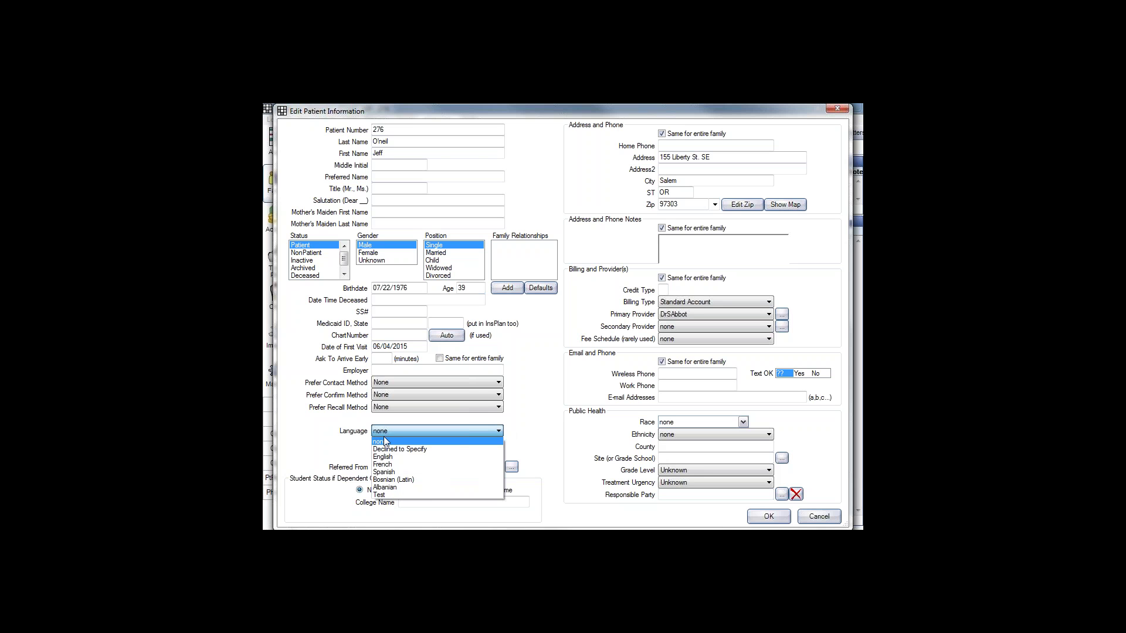
left_click(394, 458)
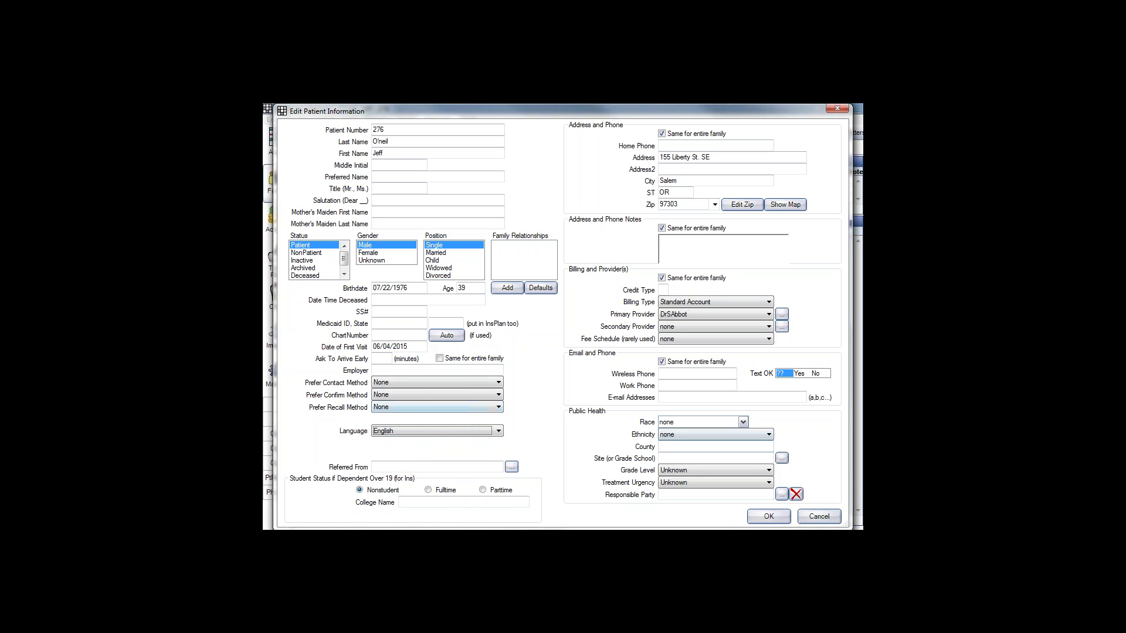
left_click(743, 422)
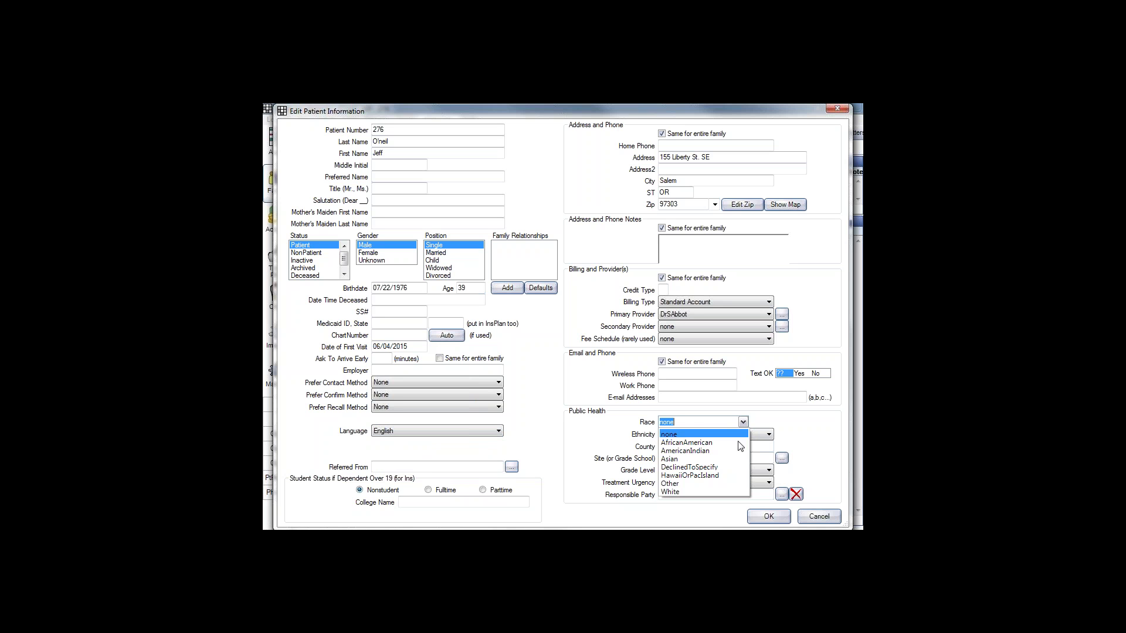
left_click(769, 434)
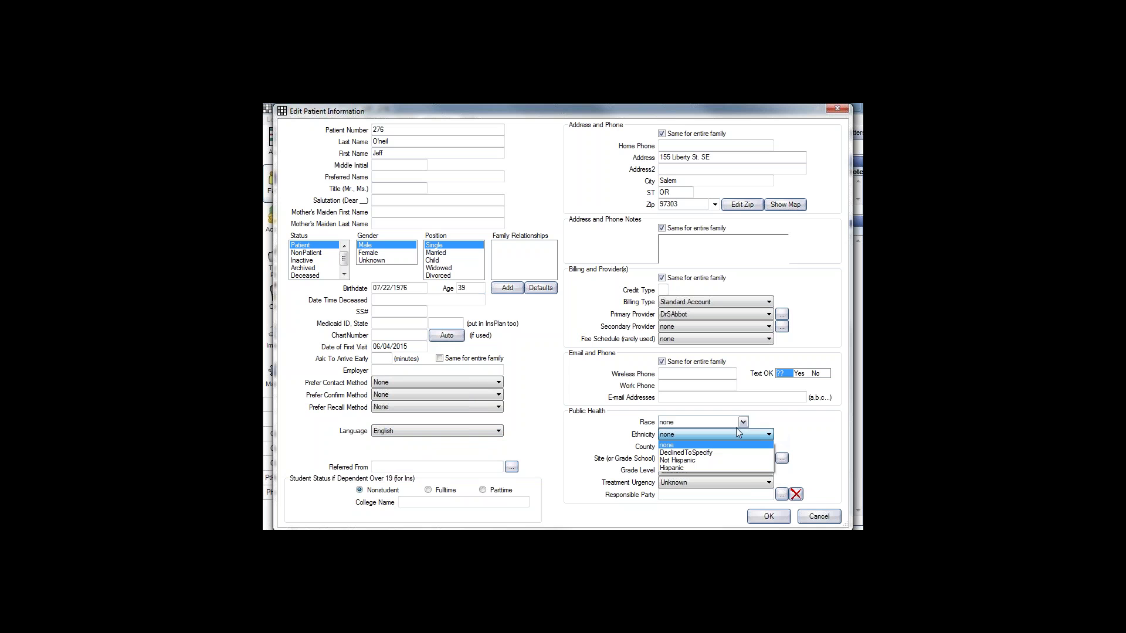
left_click(806, 426)
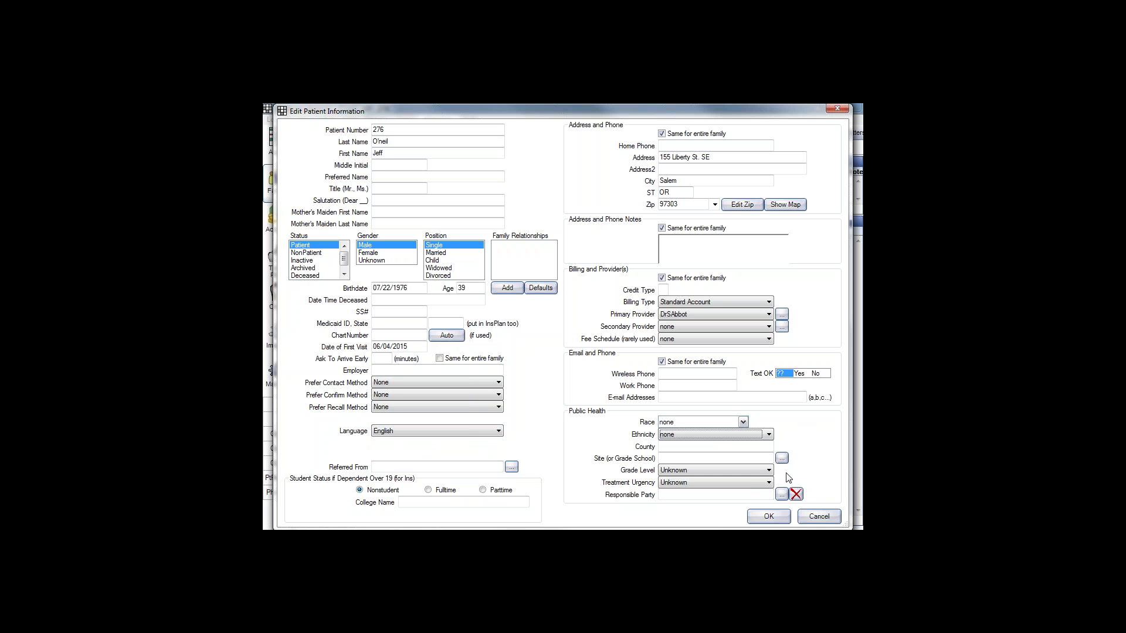
left_click(773, 517)
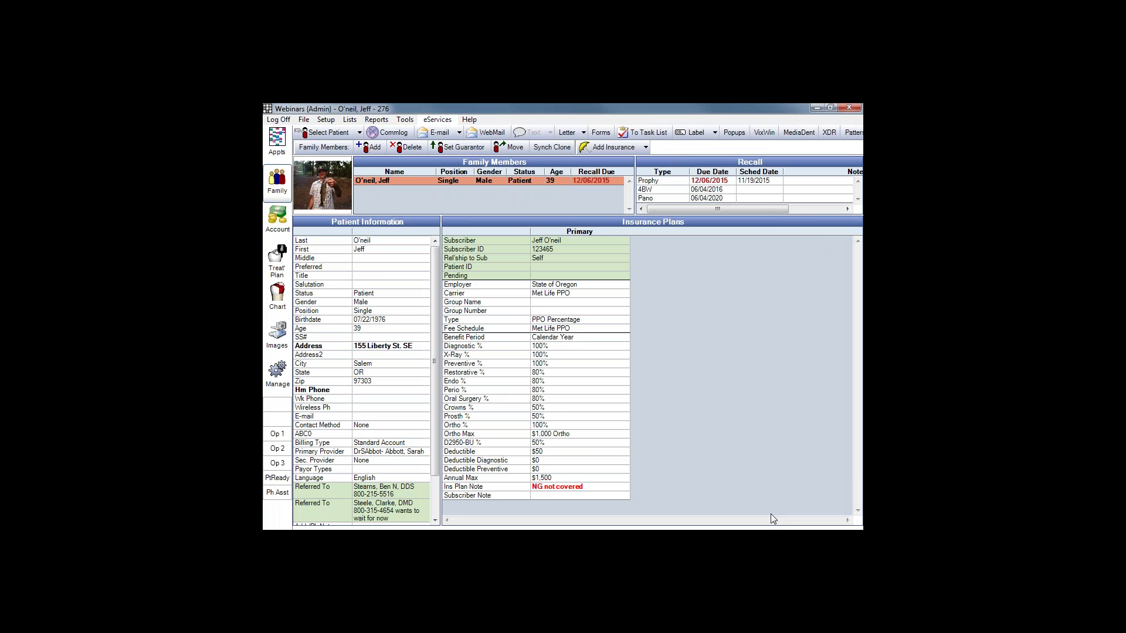
- Show the patient's Chart and open the EHR meaningful use measures
left_click(274, 303)
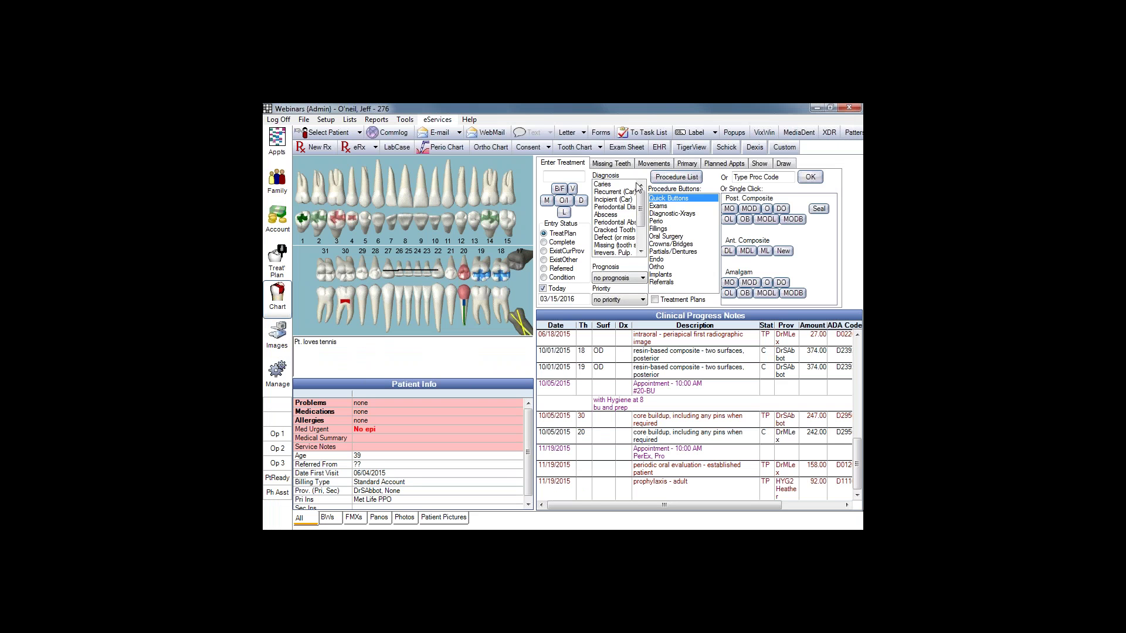
left_click(659, 148)
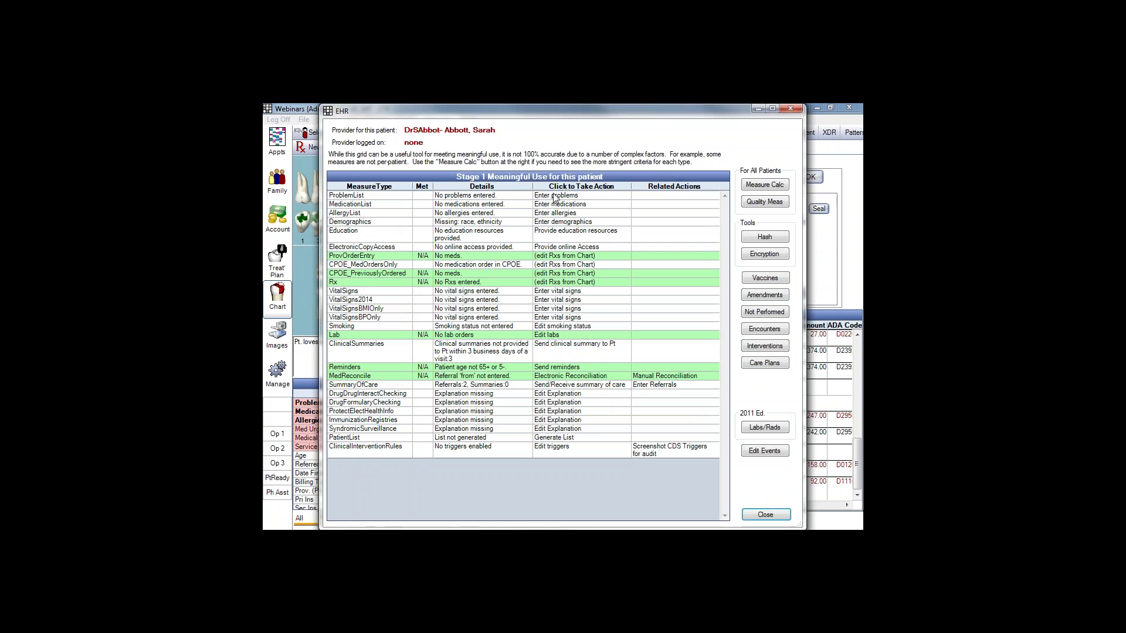
- Enter race AmericanIndian and ethnicity Not Hispanic from the EHR demographics measure
left_click(569, 226)
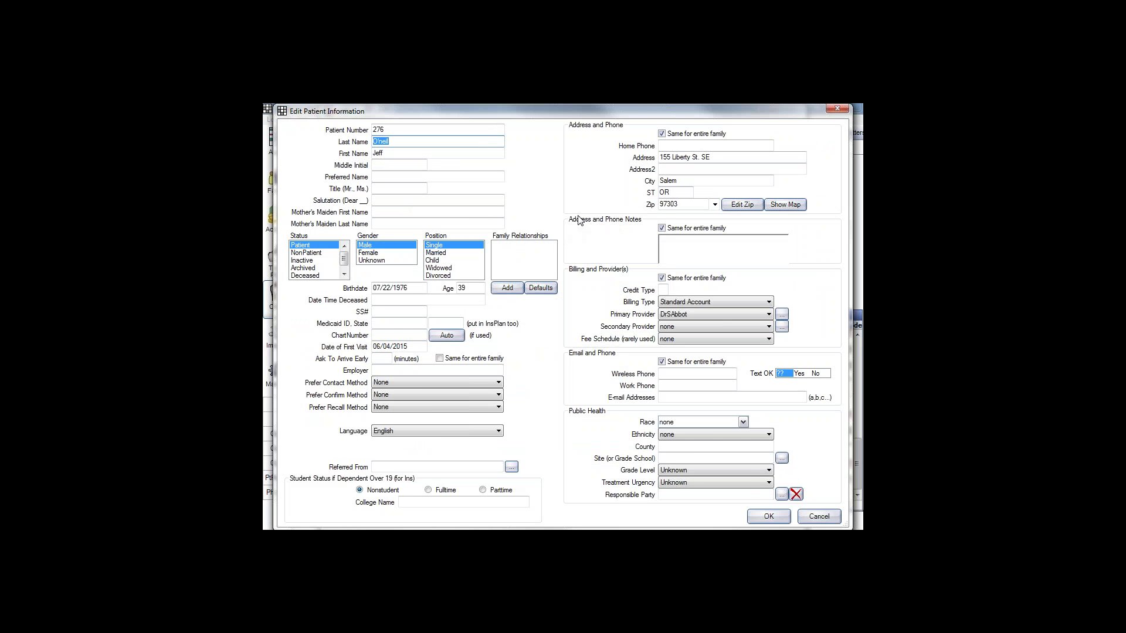
left_click(743, 422)
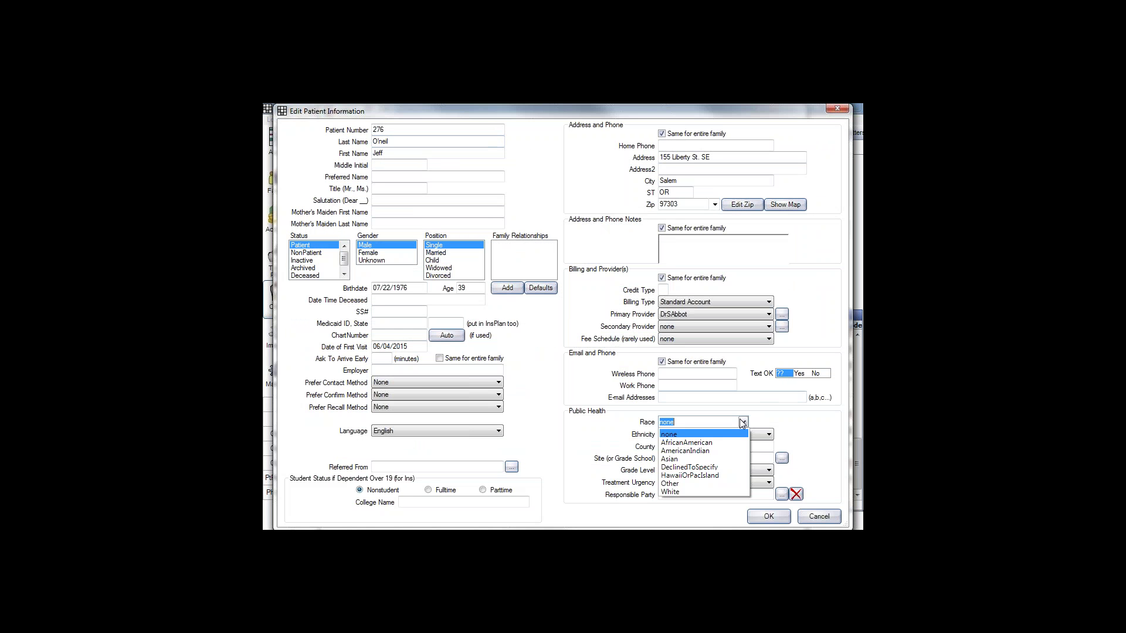
left_click(696, 451)
left_click(773, 437)
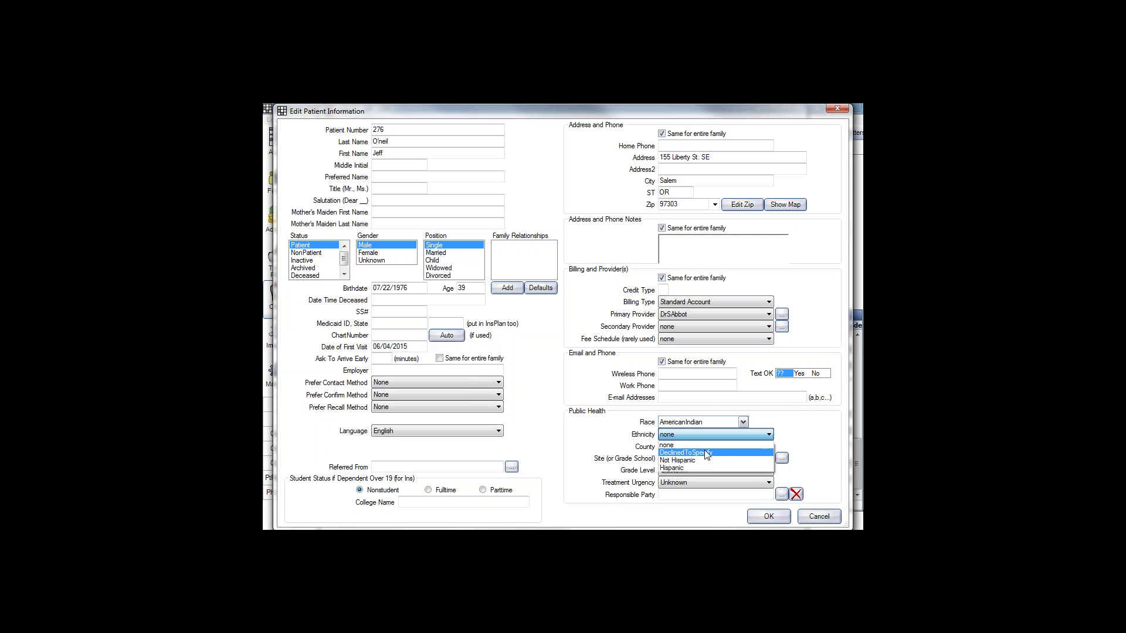
left_click(683, 455)
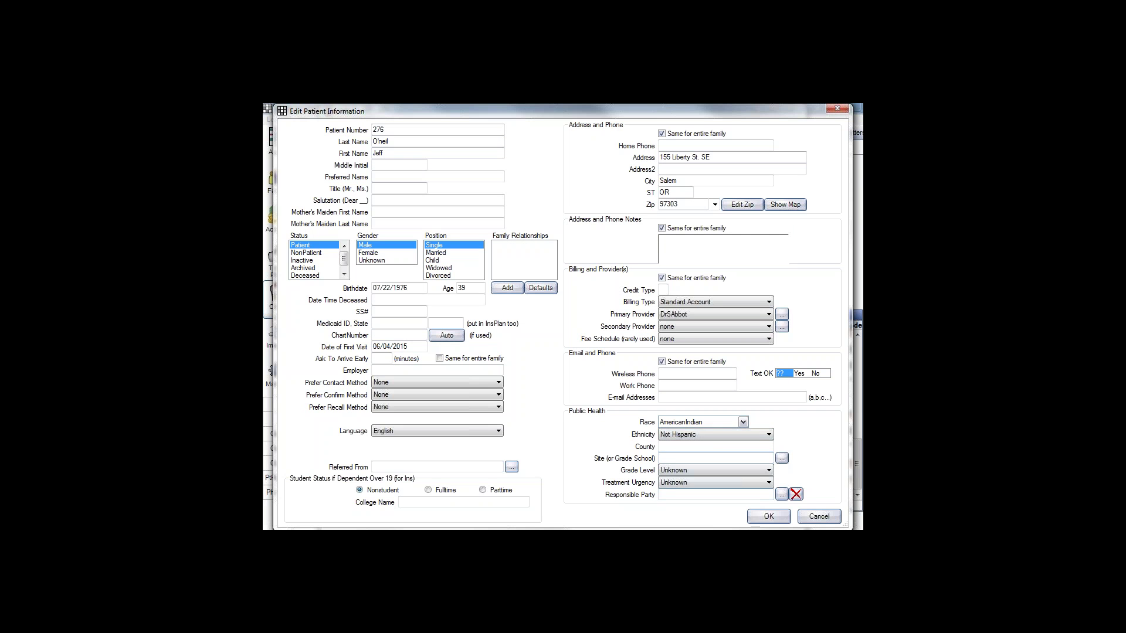
left_click(769, 517)
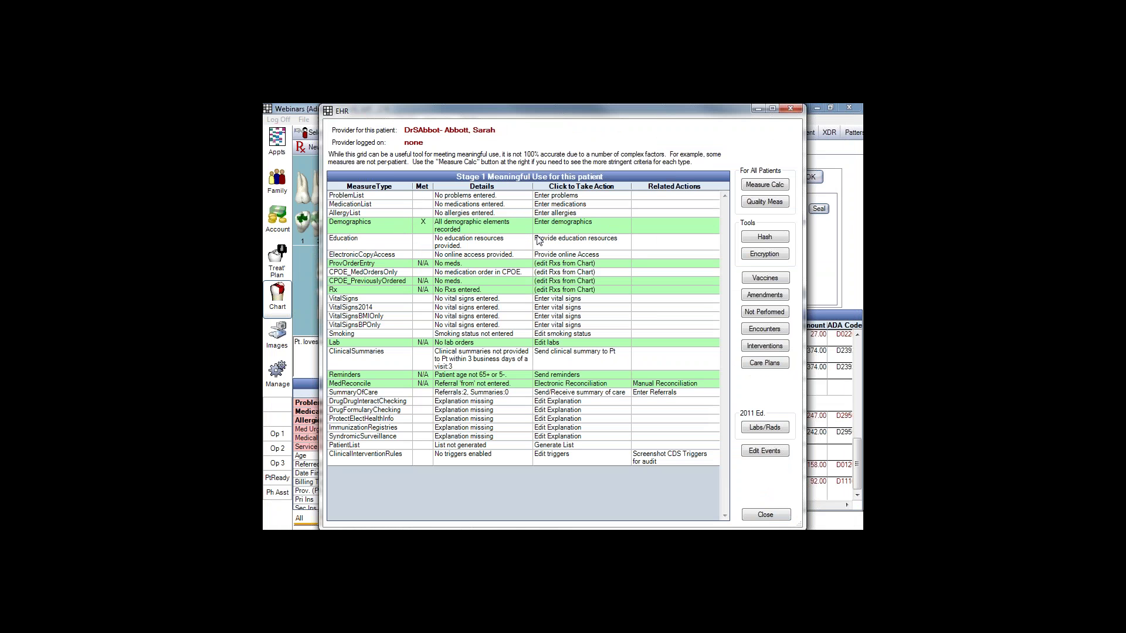
- Close the EHR measures grid to return to the patient's chart
left_click(769, 514)
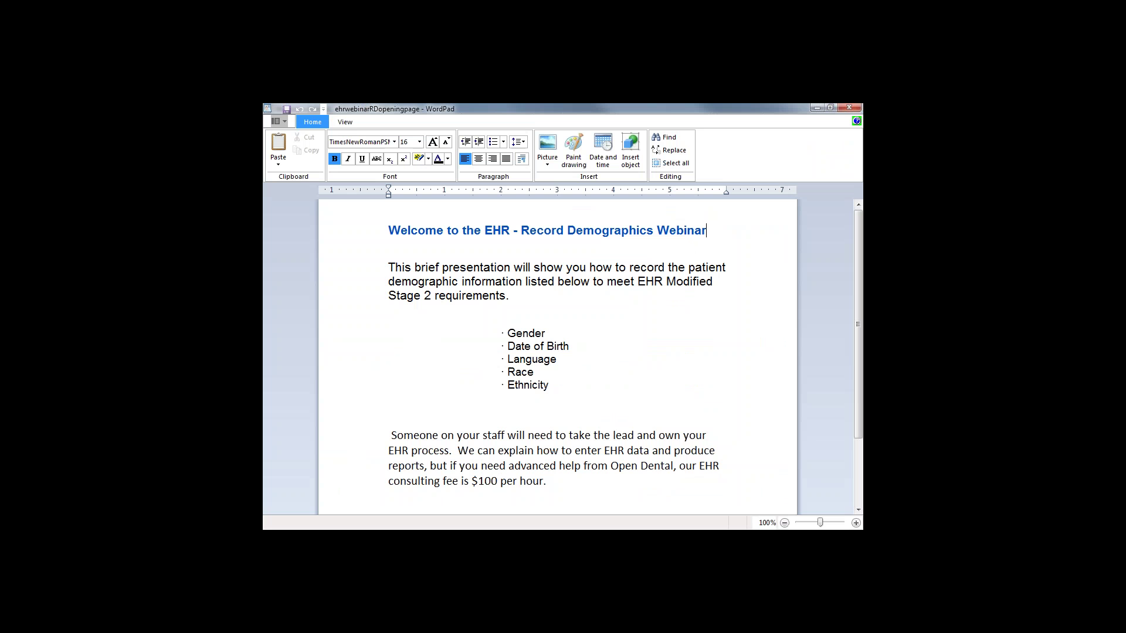
- Scroll the WordPad webinar page down to the support line and opendental.com link
left_click_drag(856, 255, 856, 333)
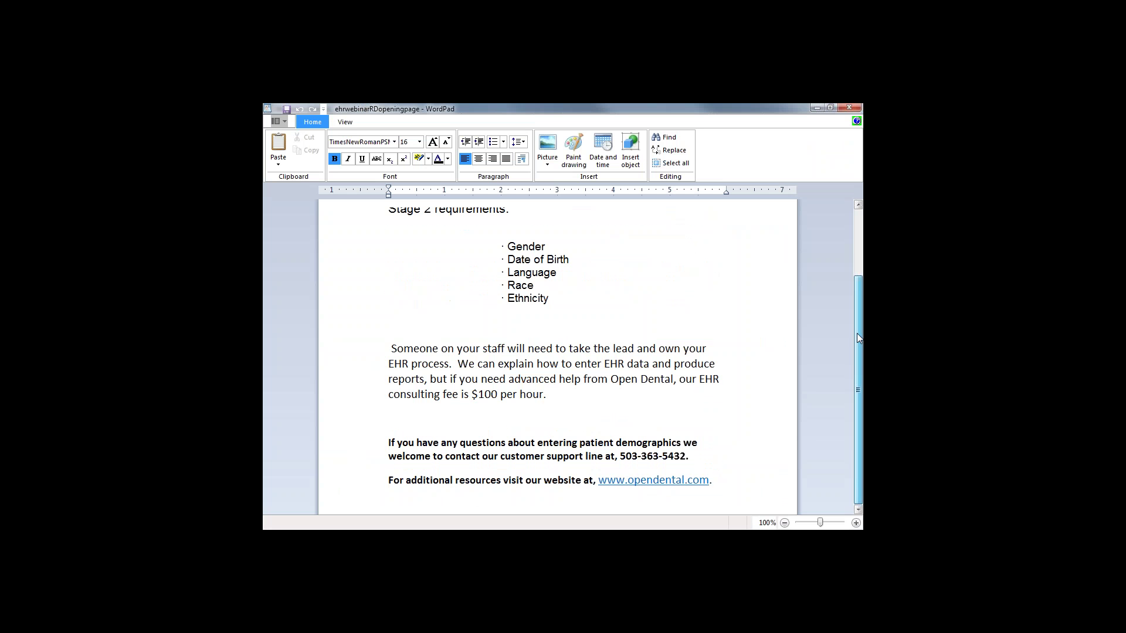